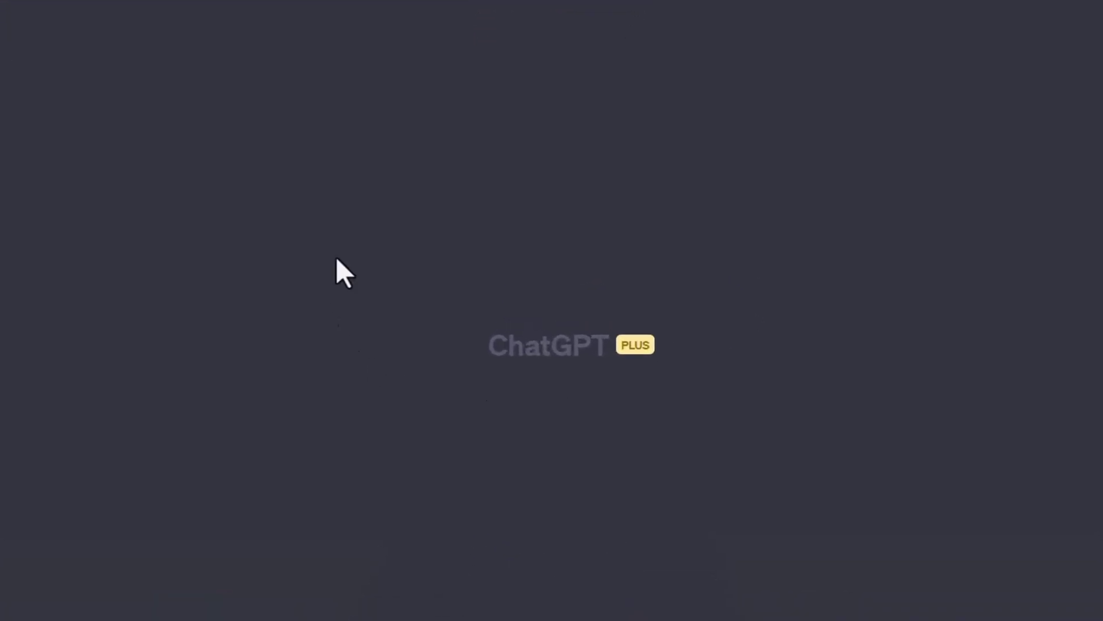
Step: Browse the demo site's About, Contact, Services and Gallery pages, ending on Downloads
mouse_move(692, 141)
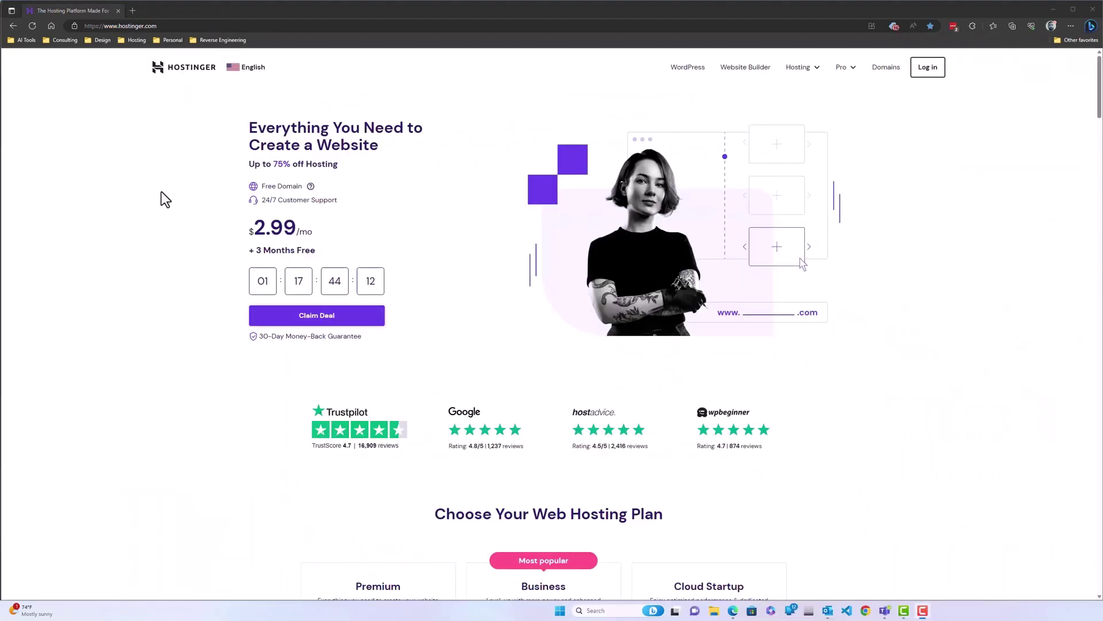
scroll(161, 192, down, 6)
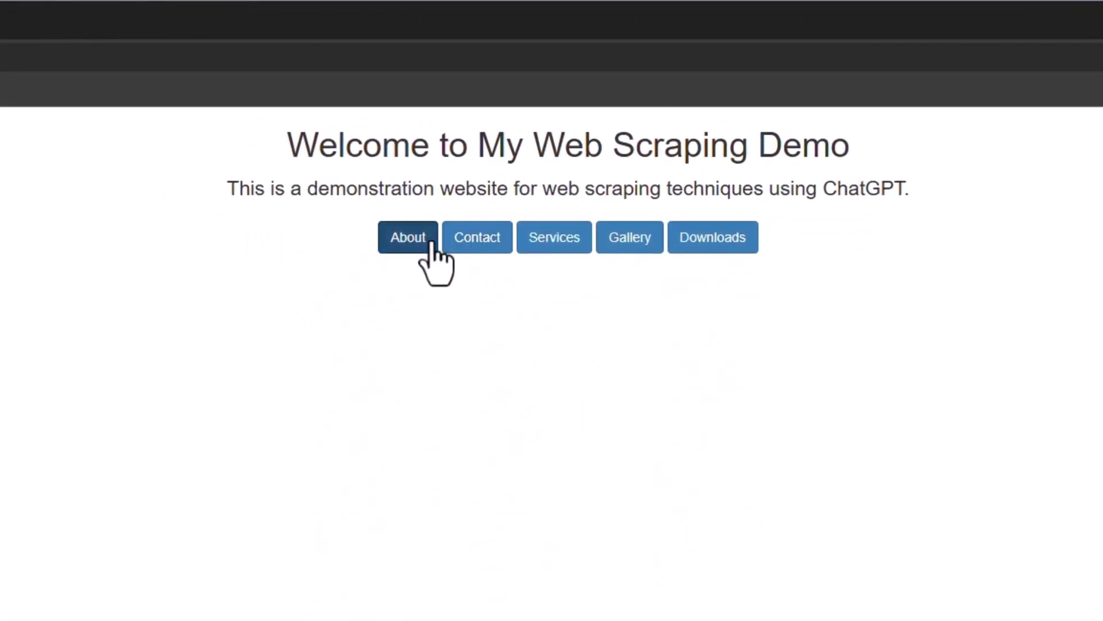
click(431, 243)
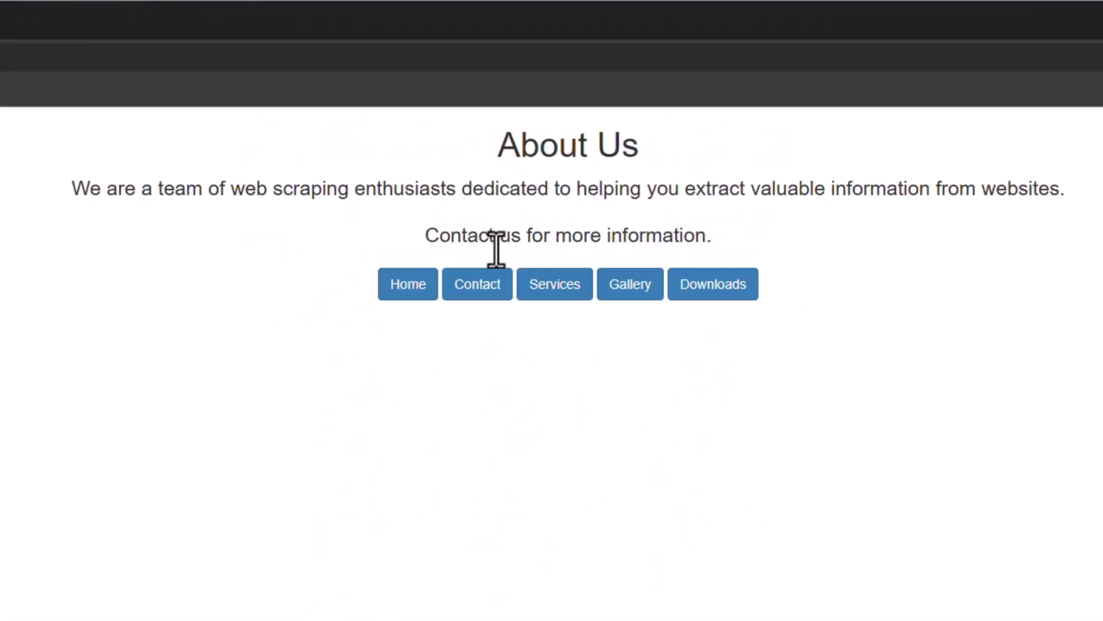
click(481, 282)
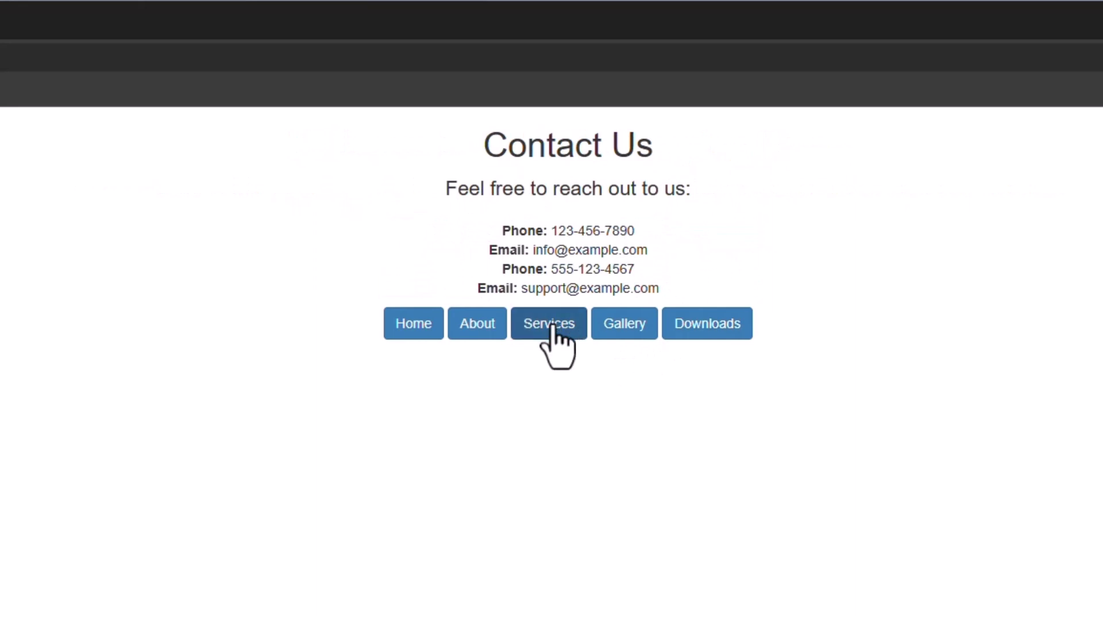
click(549, 325)
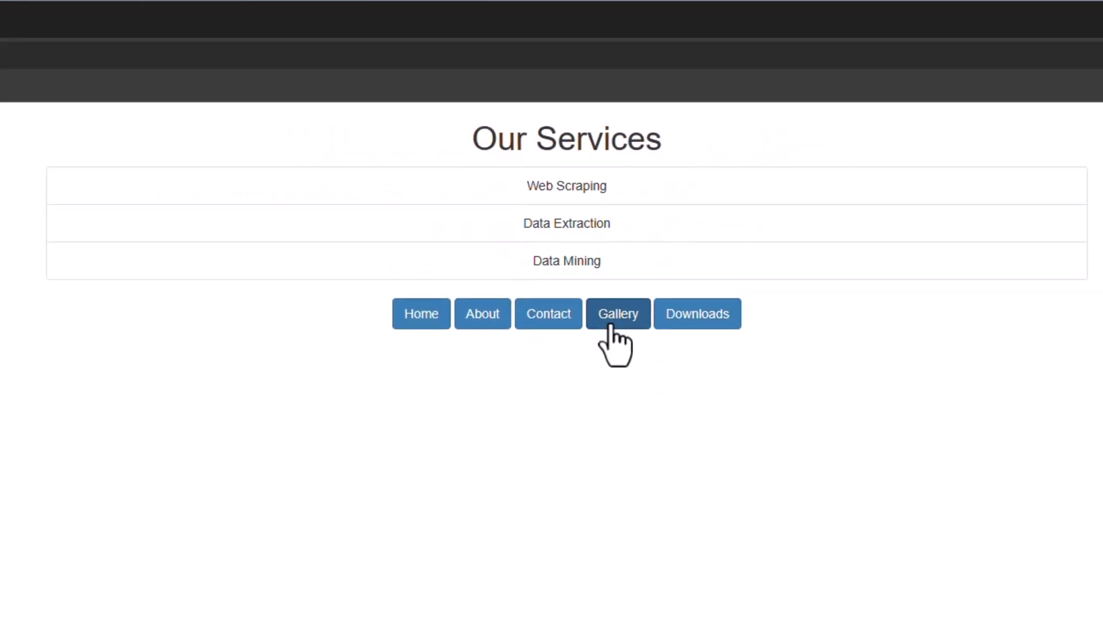
click(612, 326)
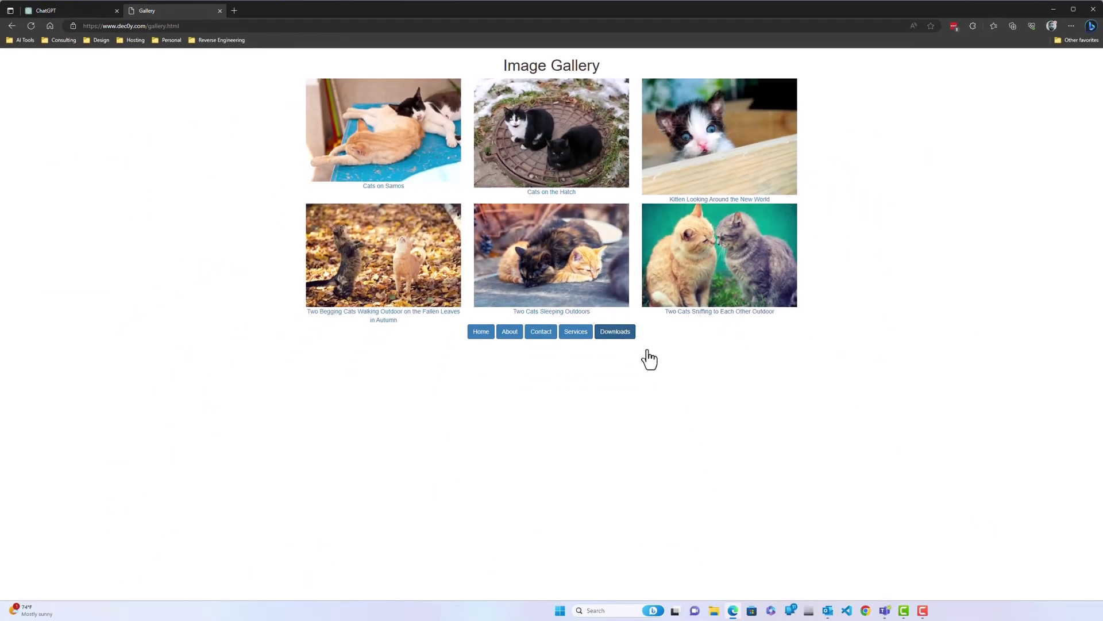
click(626, 333)
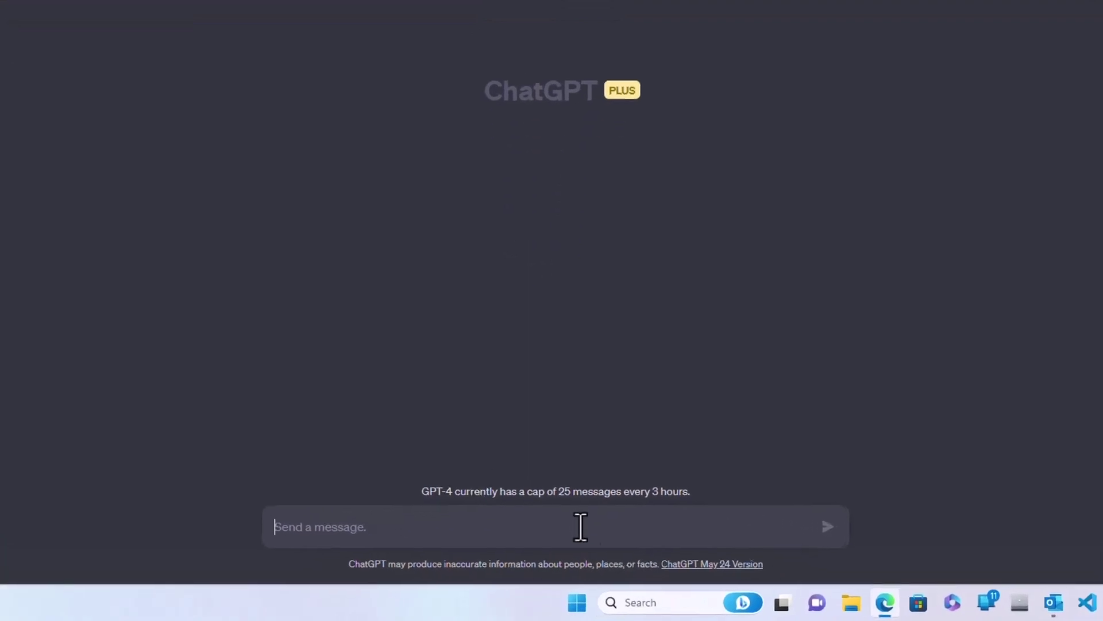
text(Scrape the fo)
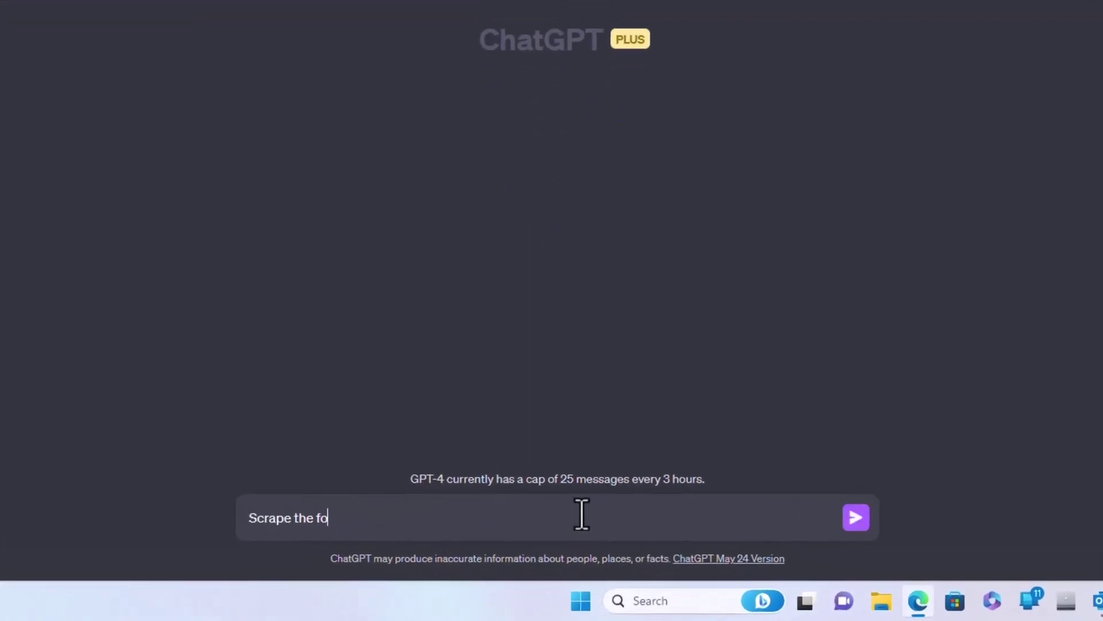
text(llowing website for any phone numbers)
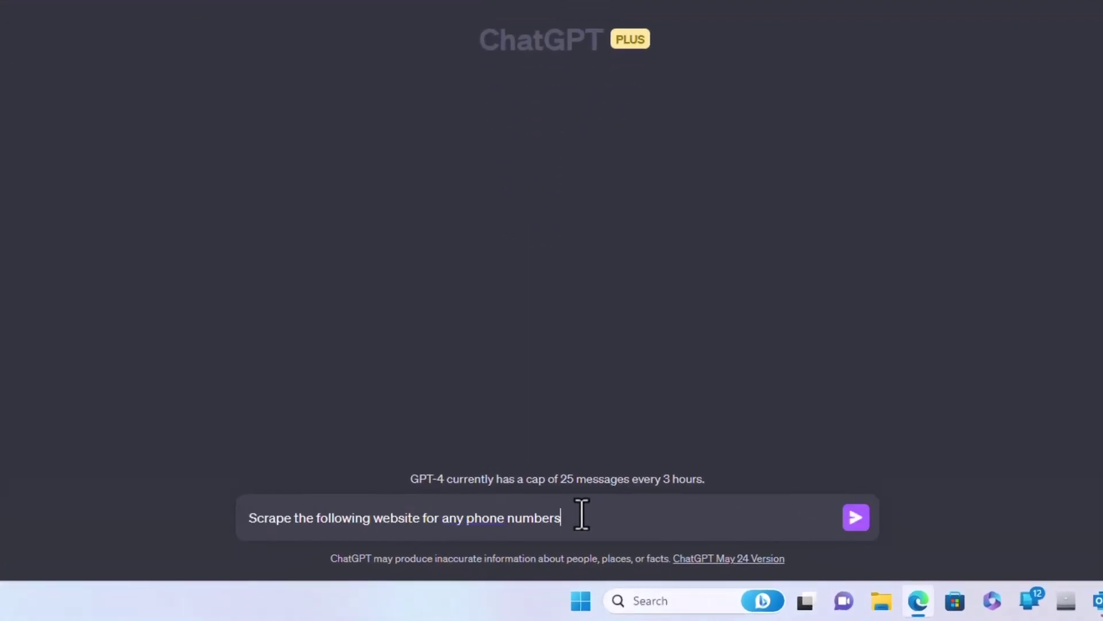
text( and email addresses:)
key(shift+Return)
key(shift+Return)
text(https://www.)
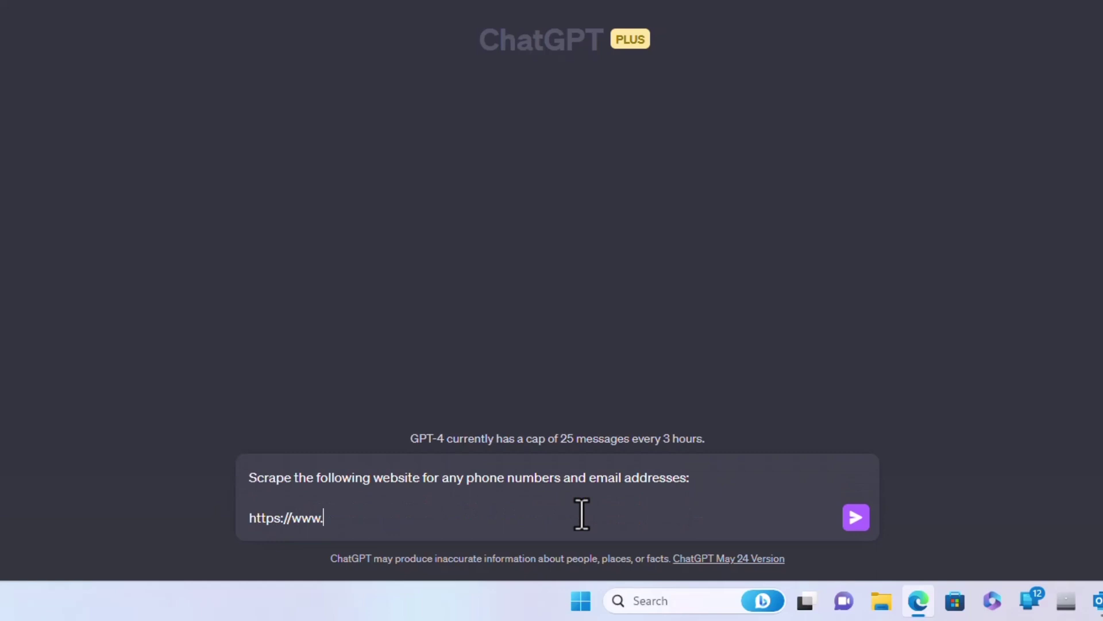
text(dec0y.com/)
key(shift+Return)
key(shift+Return)
text(Put the results in a table.)
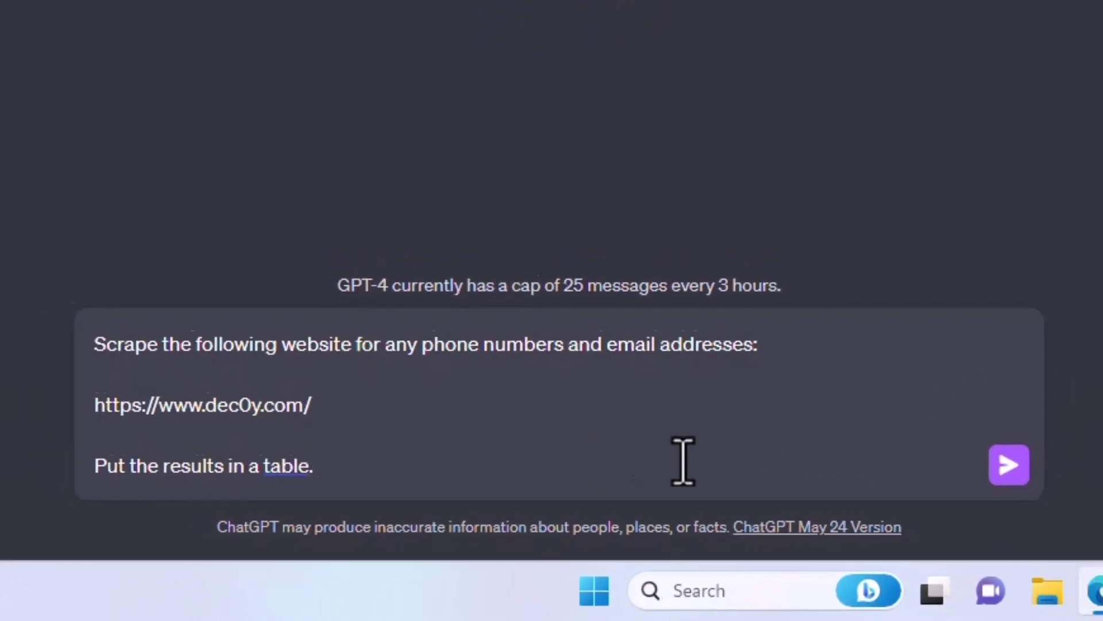
key(Return)
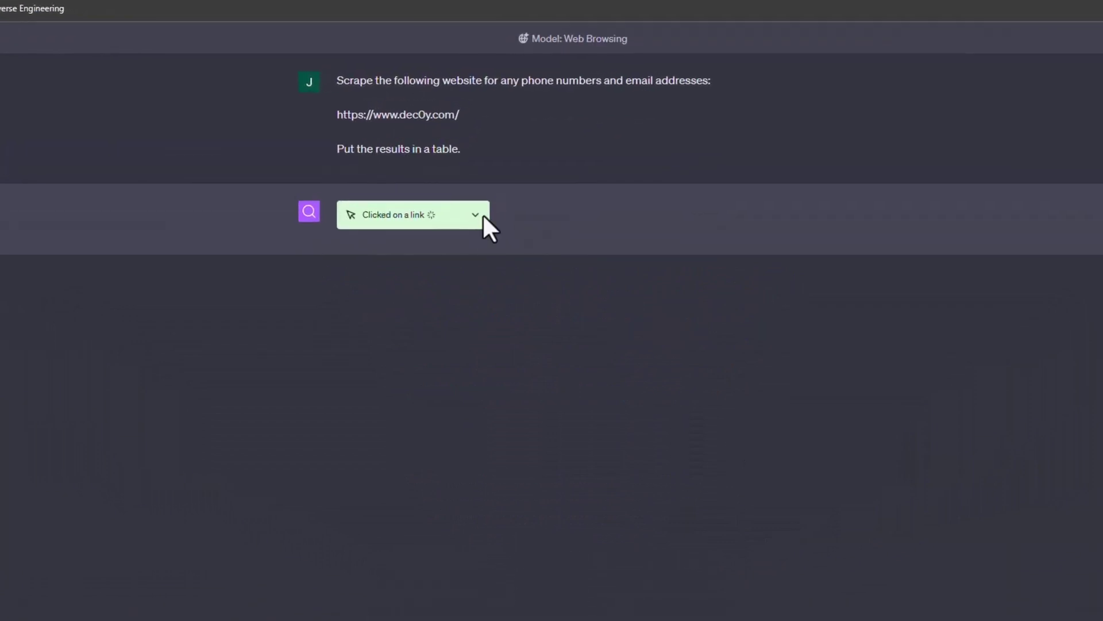
click(475, 216)
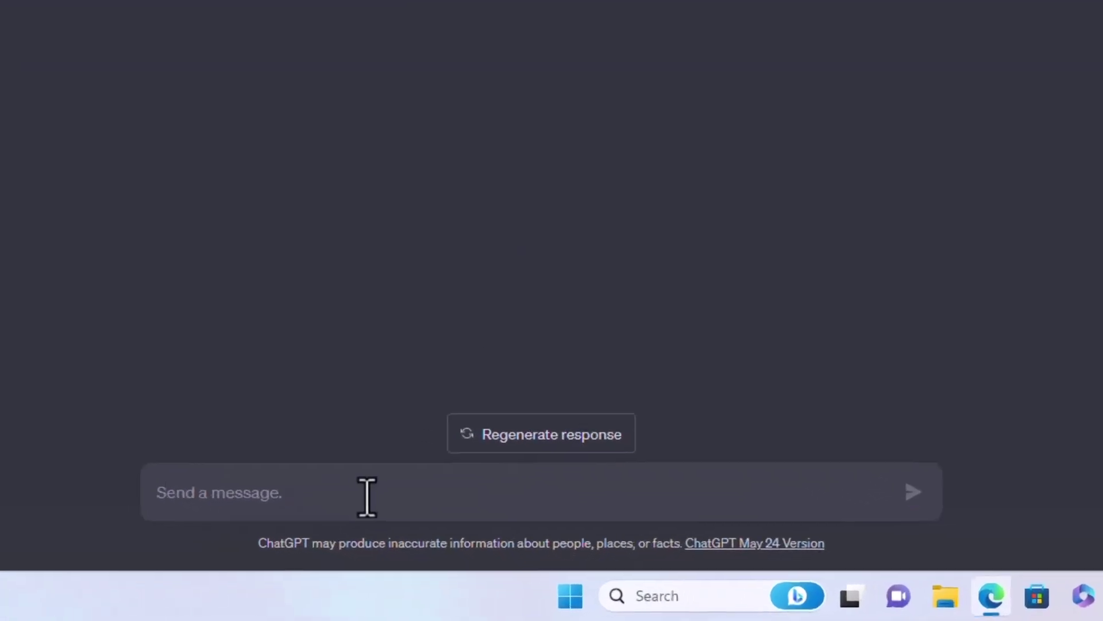
Step: Send a follow-up asking ChatGPT to scrape the whole site recursively, then highlight 'recursively' in it
click(477, 569)
text(Scrape the entire site recursively in case you missed any.)
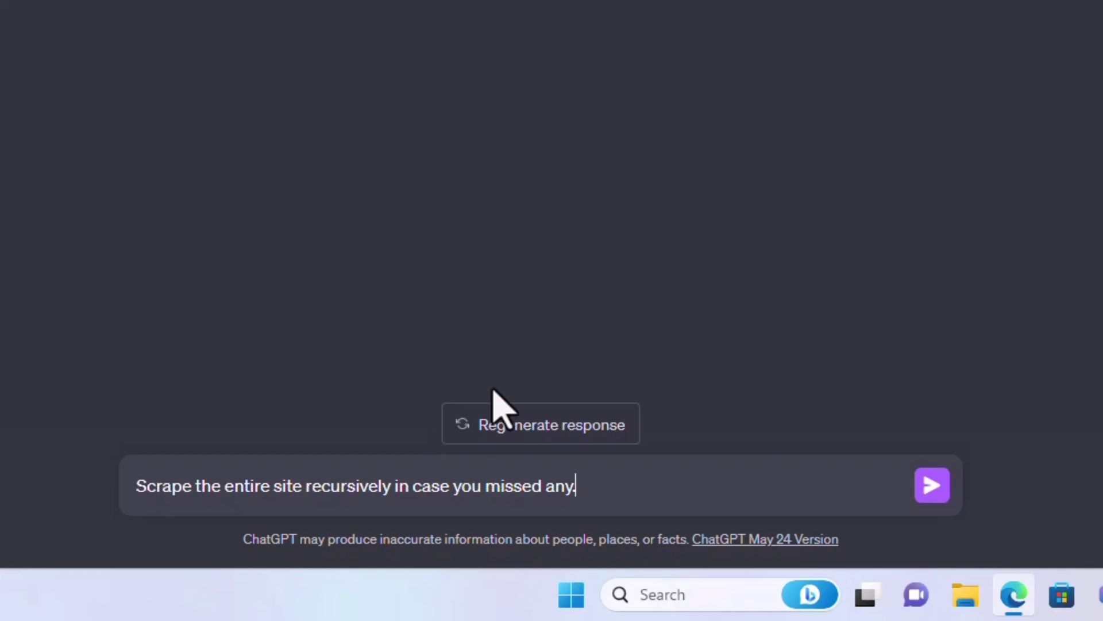
click(933, 484)
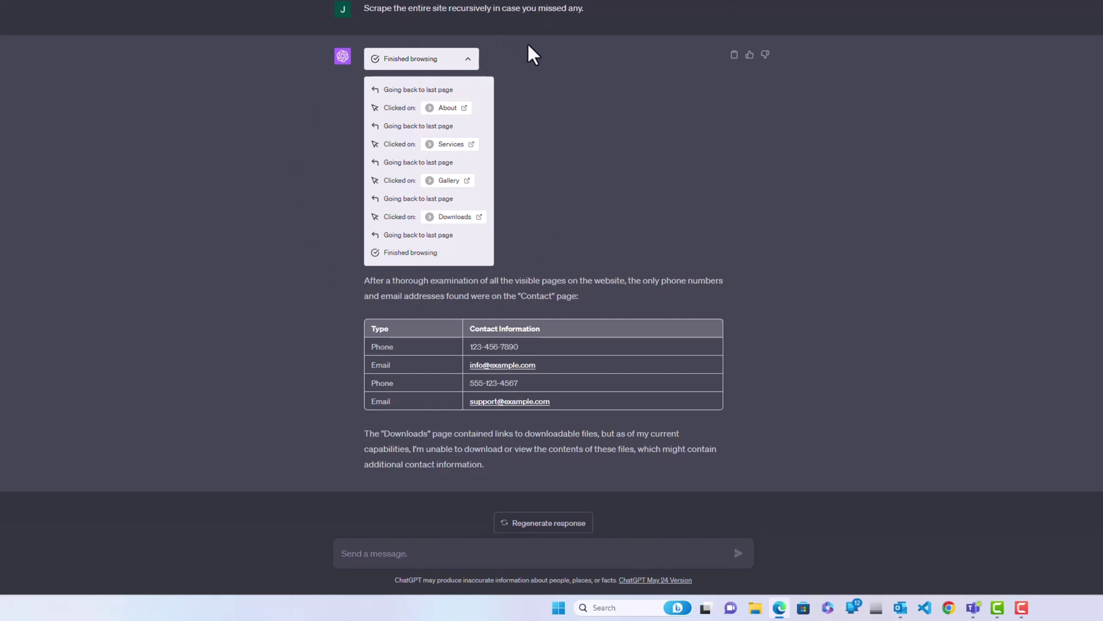
scroll(527, 46, up, 5)
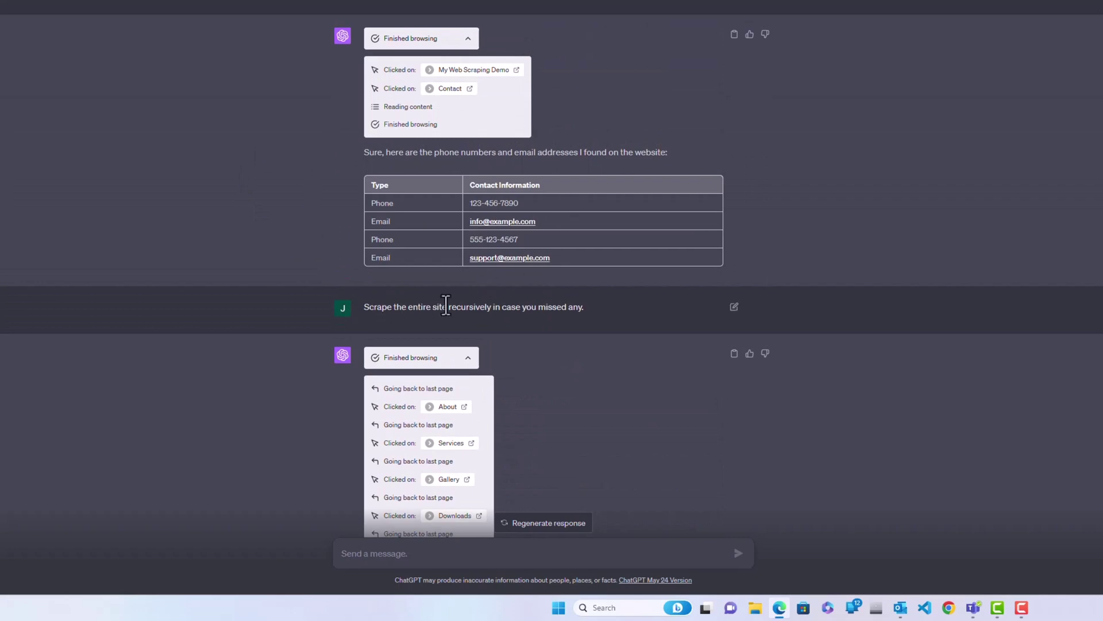
drag(448, 304, 492, 307)
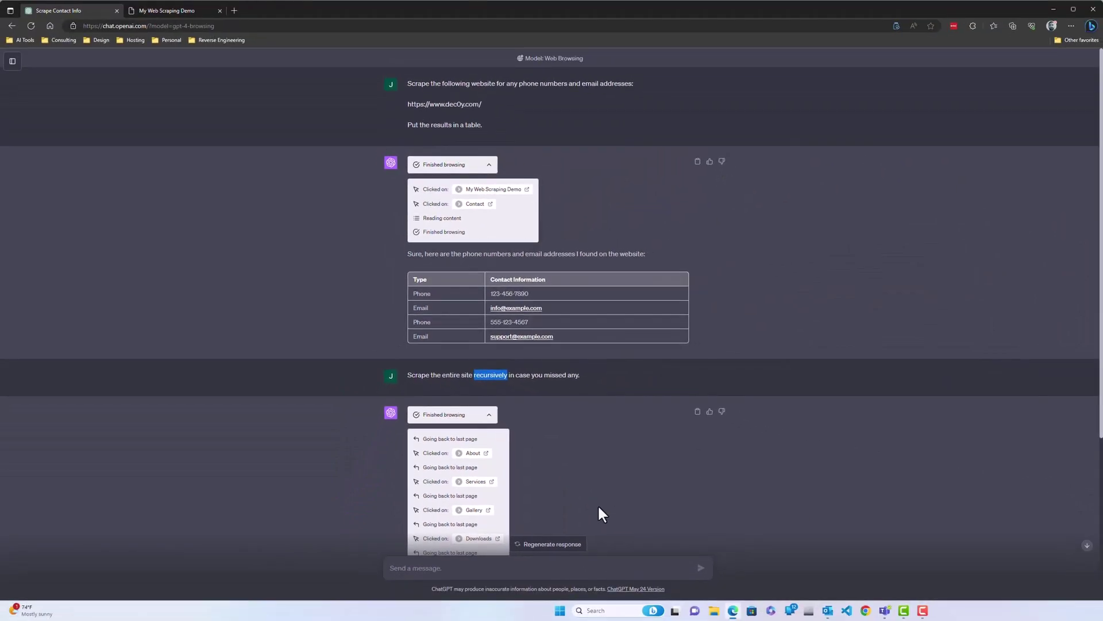
Step: Request 'Scrape the entire site and return any text in a table by page.'
scroll(598, 512, down, 4)
click(540, 565)
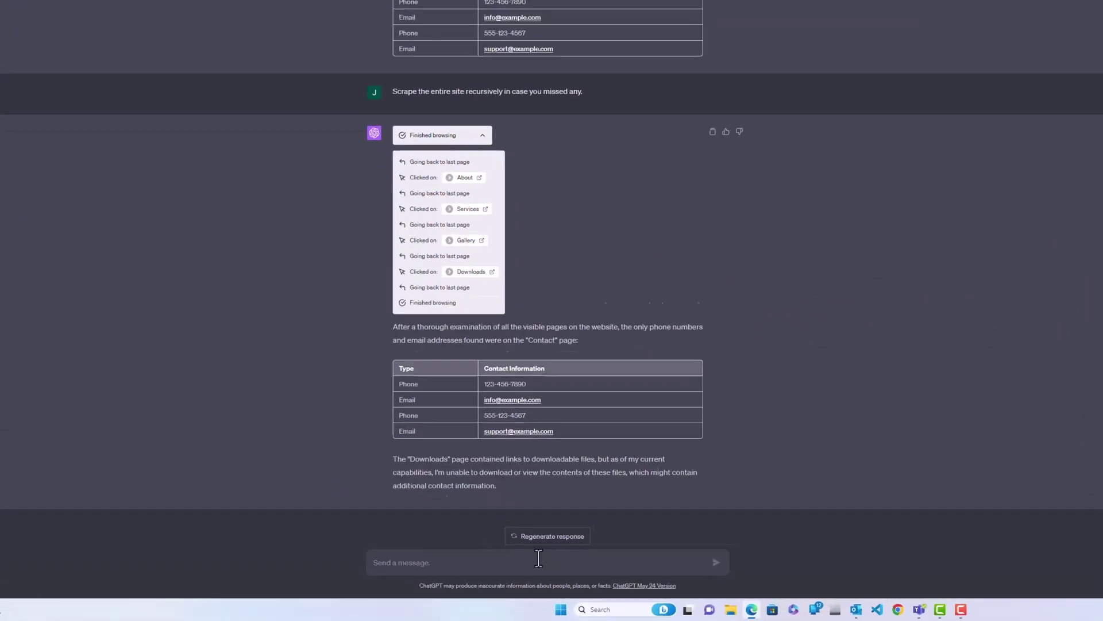
text(Scrape the entire site and return any text in a table by page.)
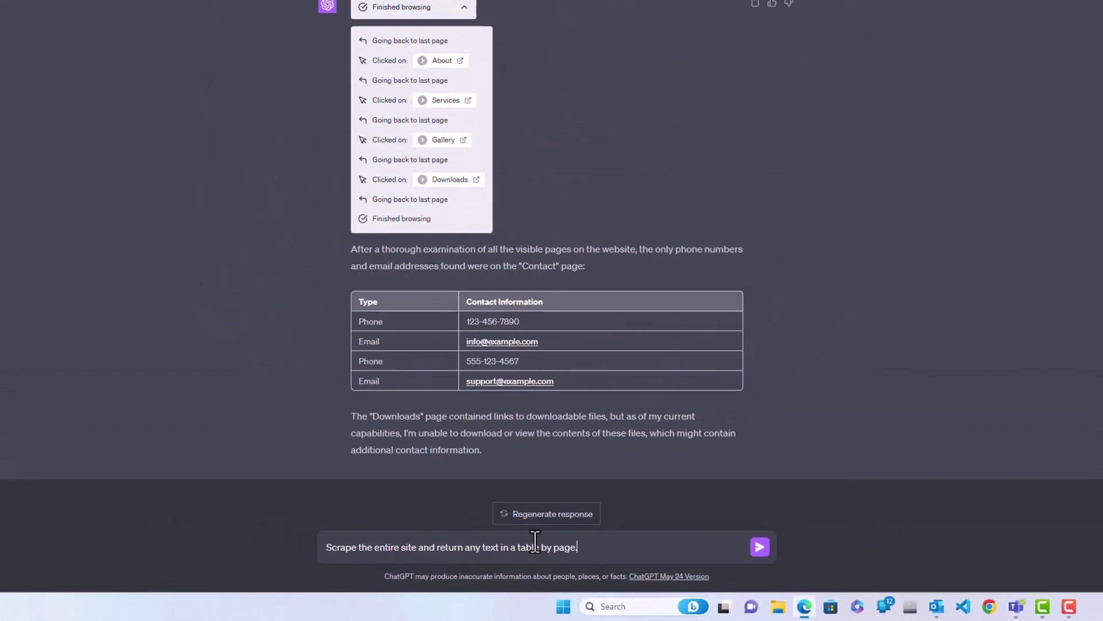
key(Return)
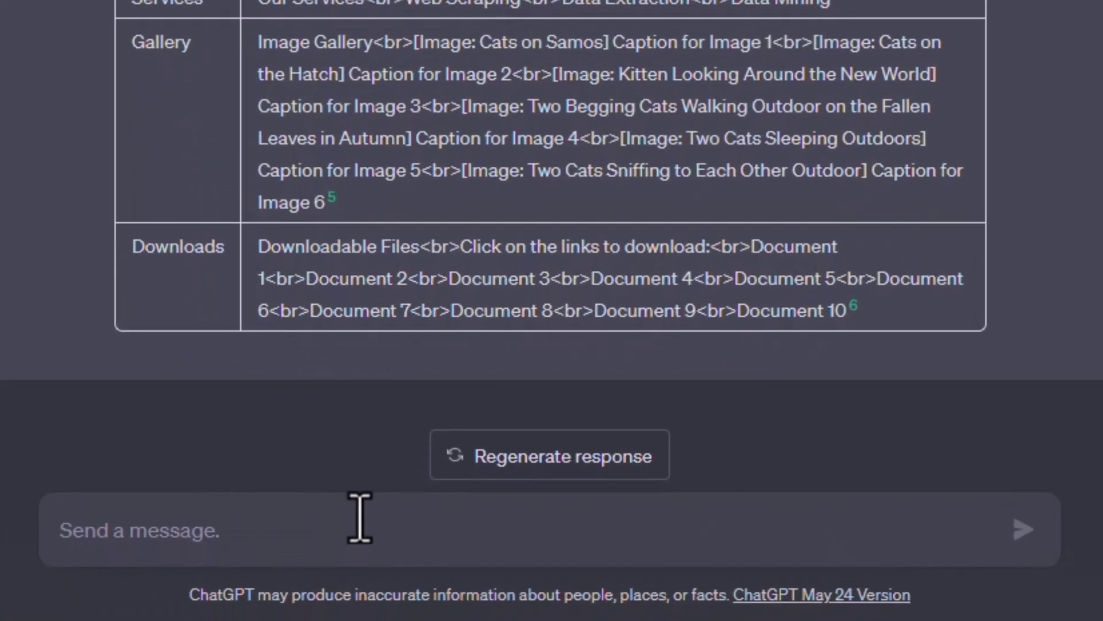
Step: Send 'Summarize all of our findings in a document.' to ChatGPT
text(Sum)
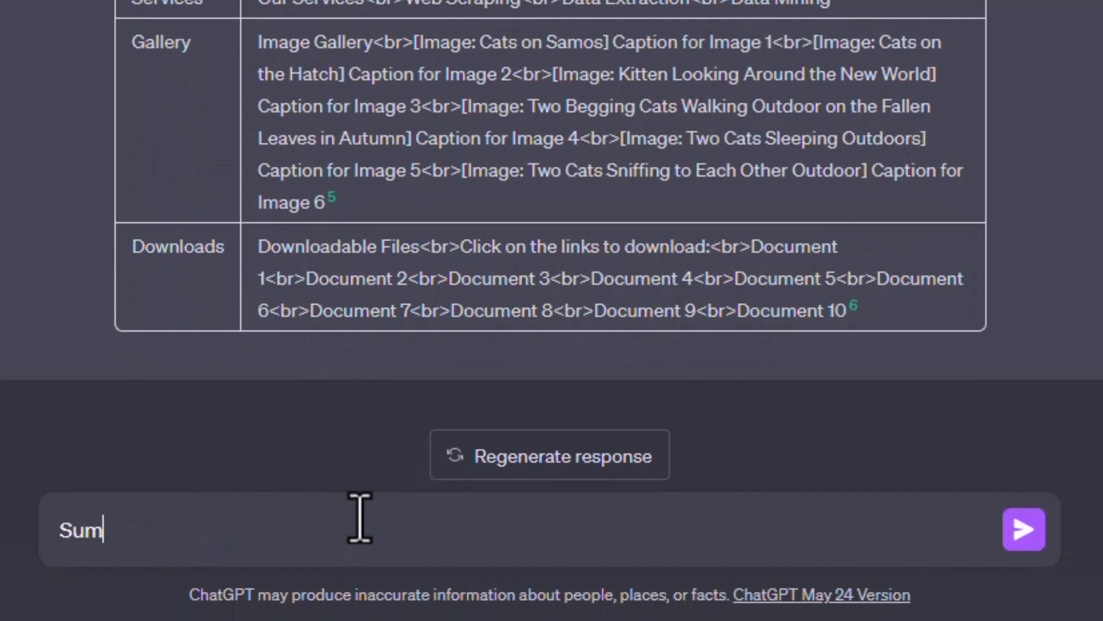
text(marize all of our findings in a document.)
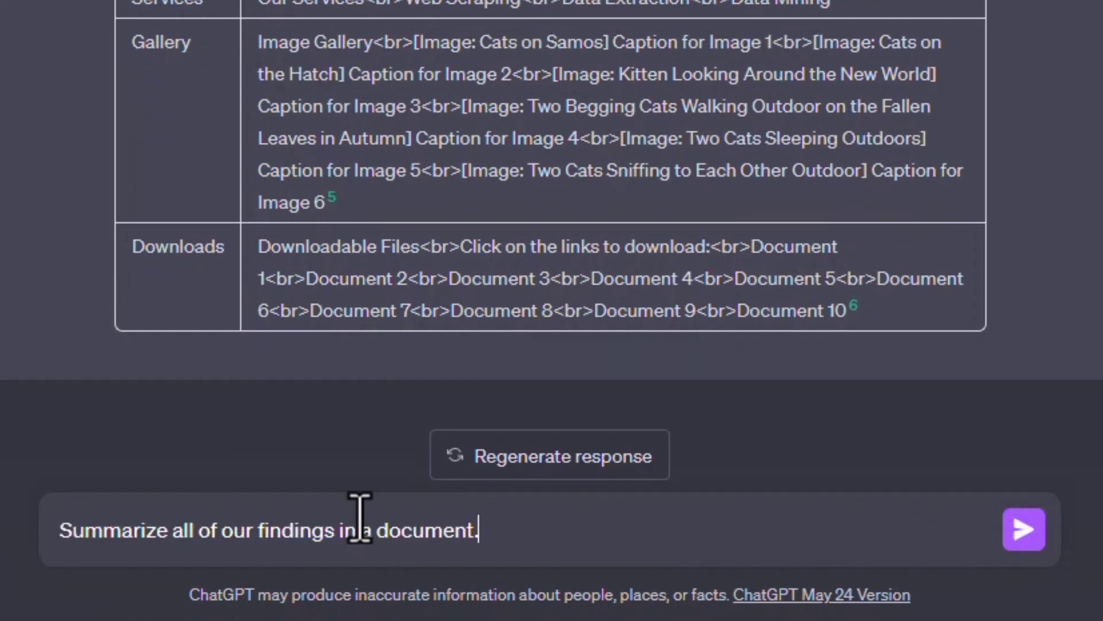
key(Return)
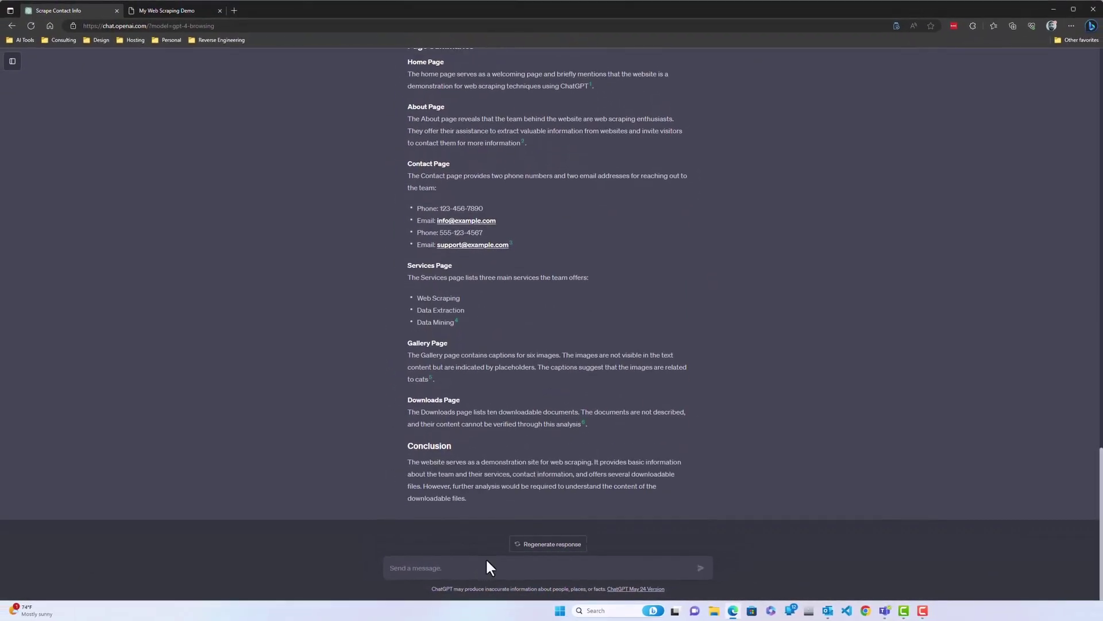
scroll(359, 525, up, 5)
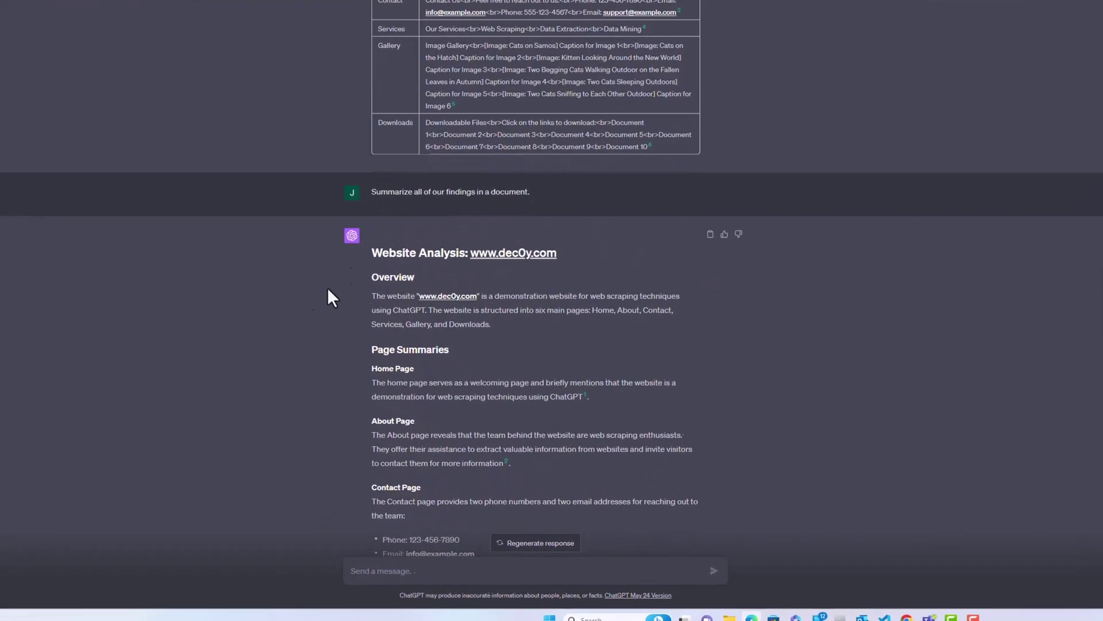
scroll(753, 313, down, 8)
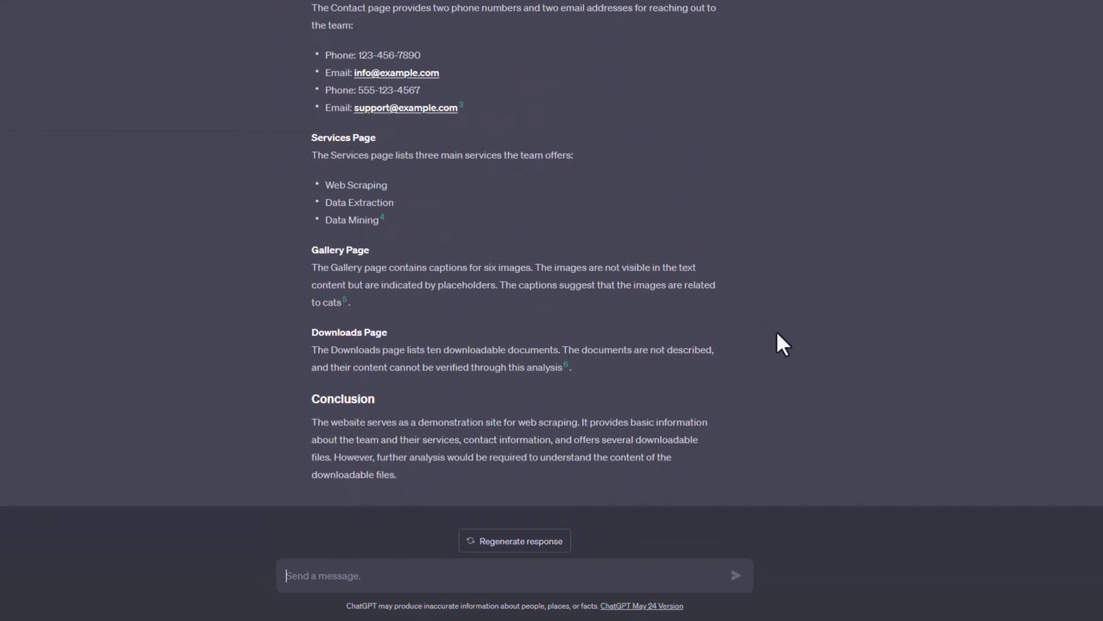
scroll(736, 349, up, 6)
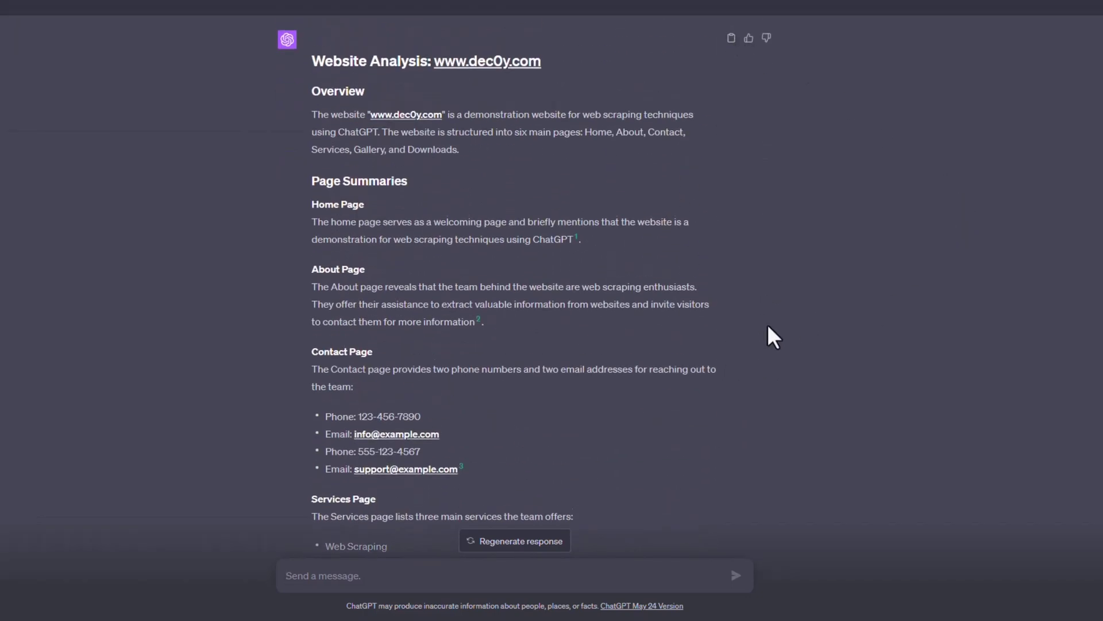
scroll(500, 332, down, 1)
scroll(728, 155, up, 5)
scroll(723, 143, up, 20)
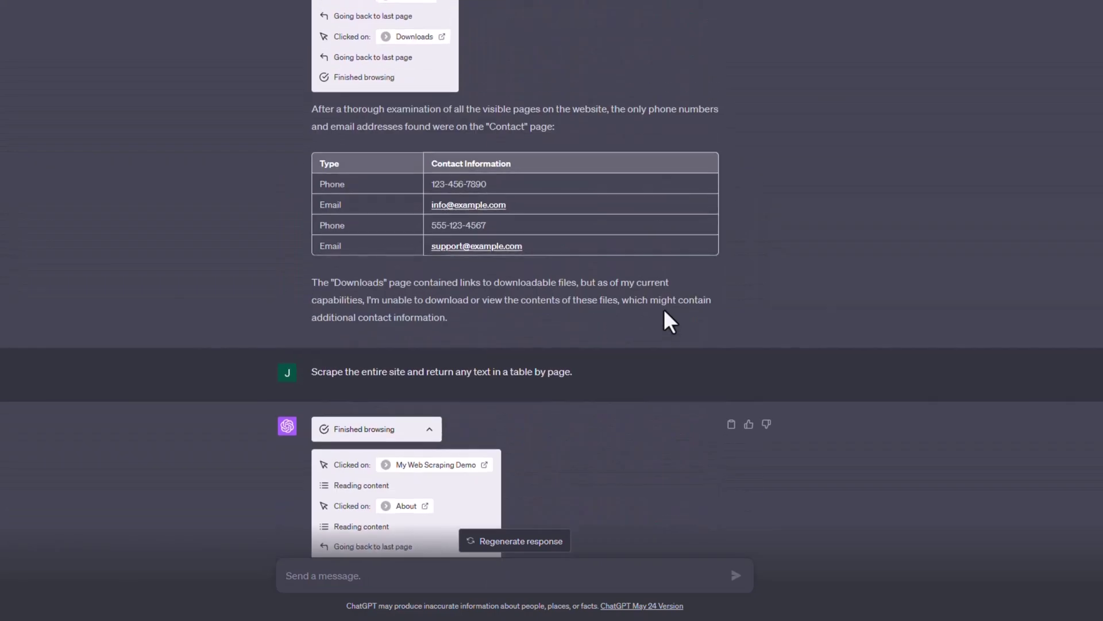
scroll(317, 257, up, 2)
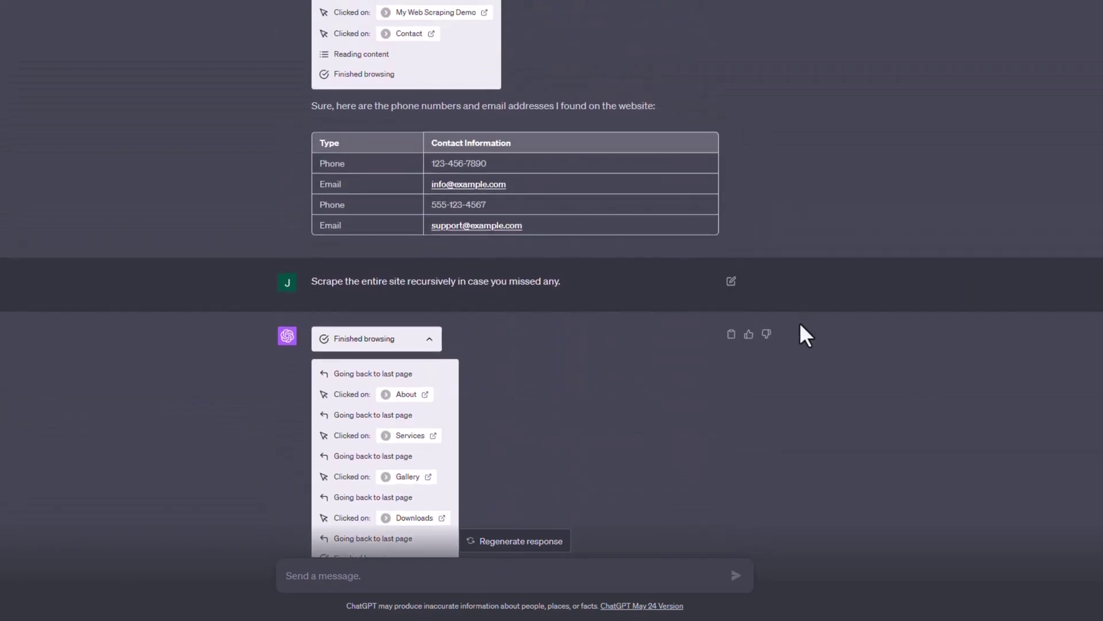
scroll(799, 333, down, 10)
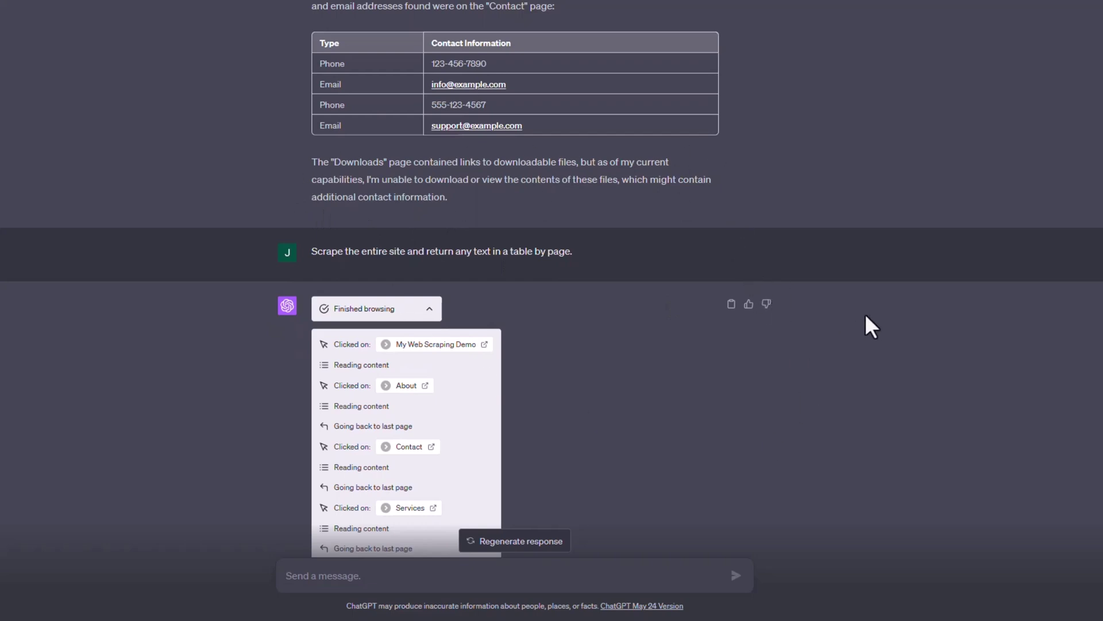
scroll(866, 316, down, 5)
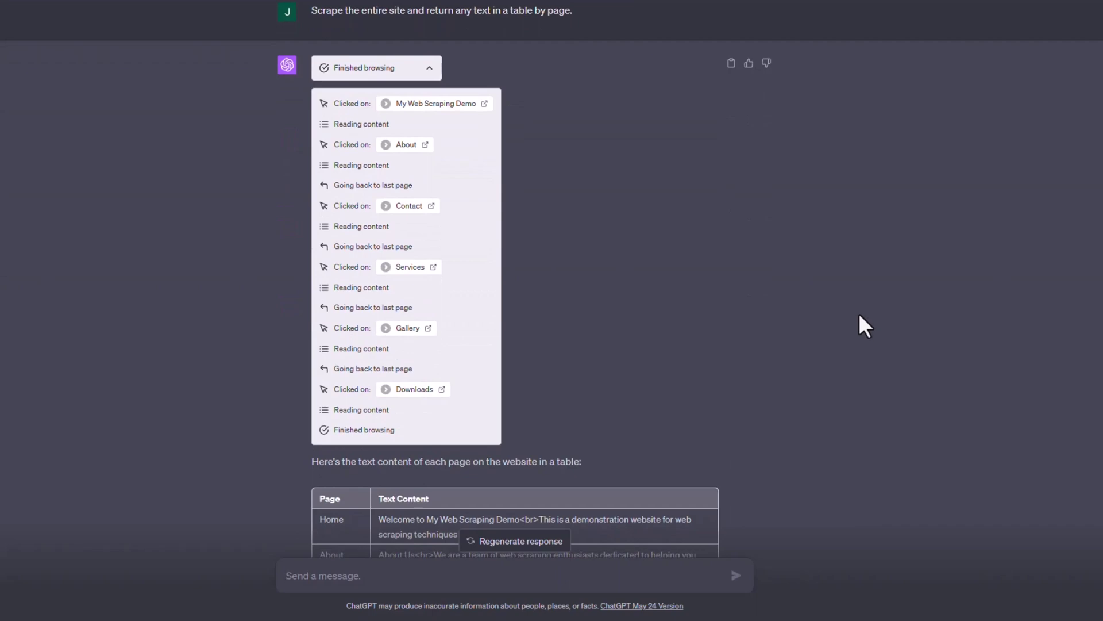
scroll(630, 393, down, 15)
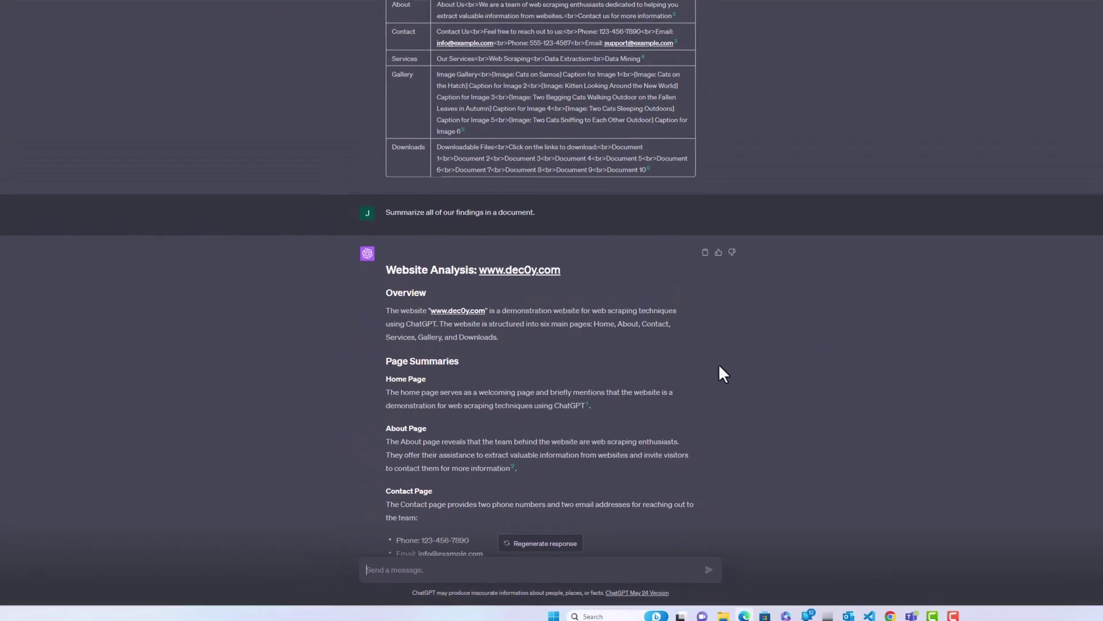
scroll(762, 425, down, 6)
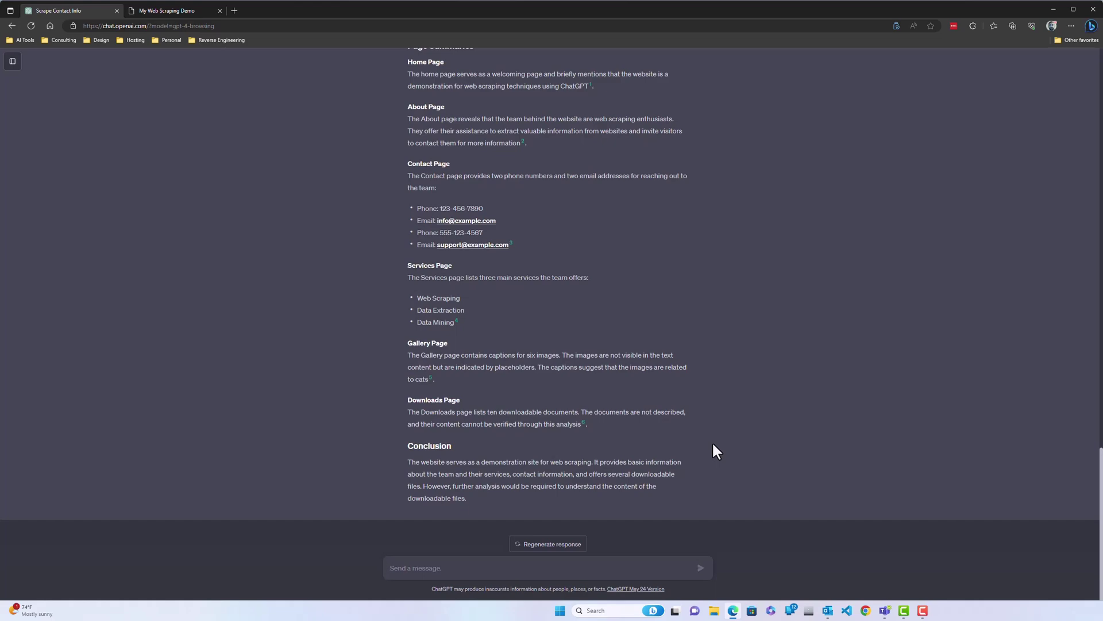
scroll(713, 445, up, 15)
scroll(715, 443, up, 4)
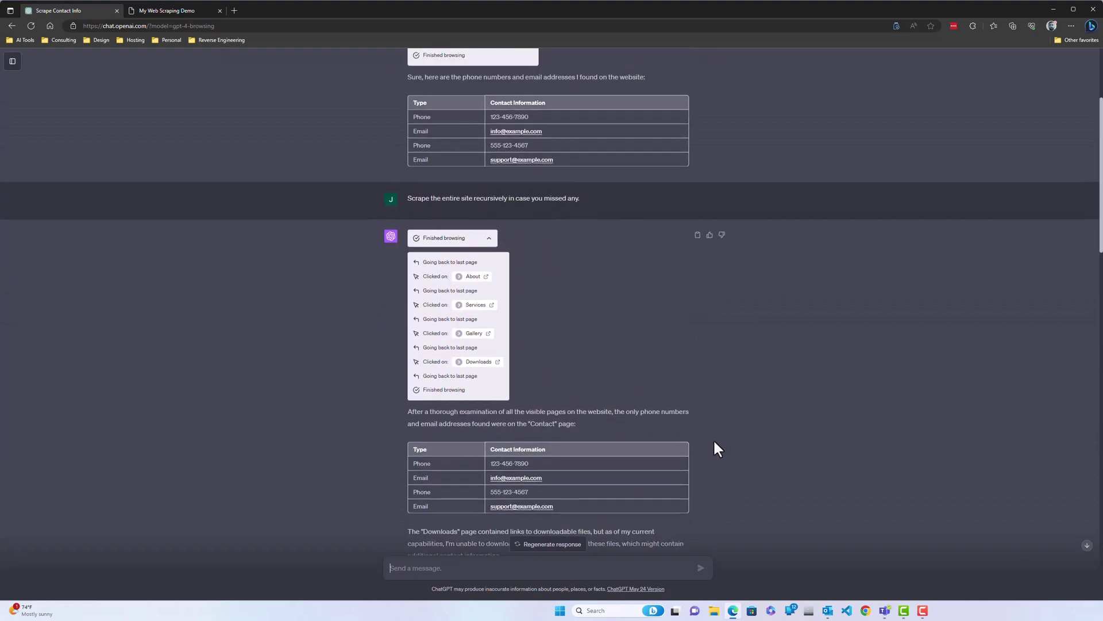